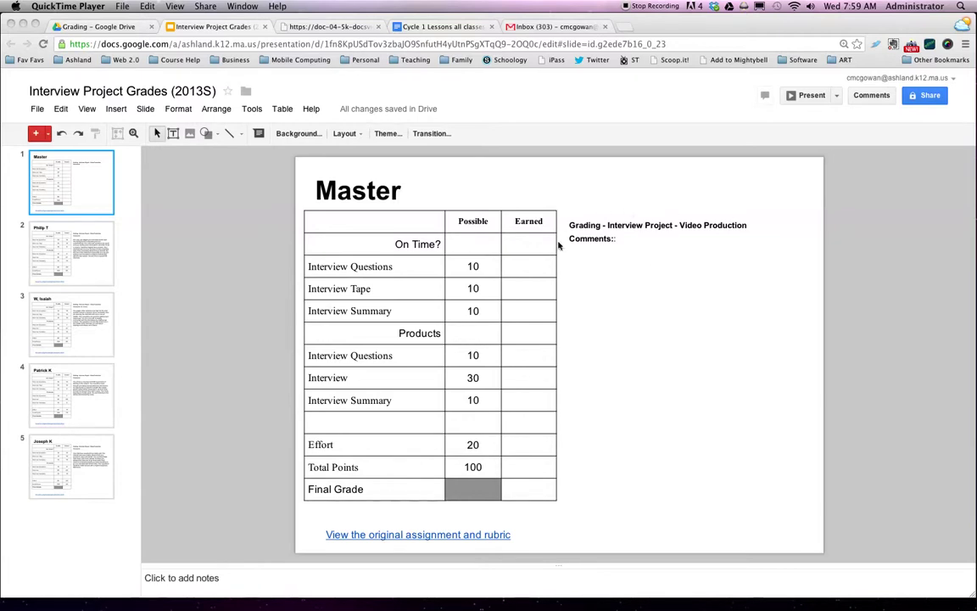
Click into the empty Comments box, then look through the File and Edit menus
click(612, 240)
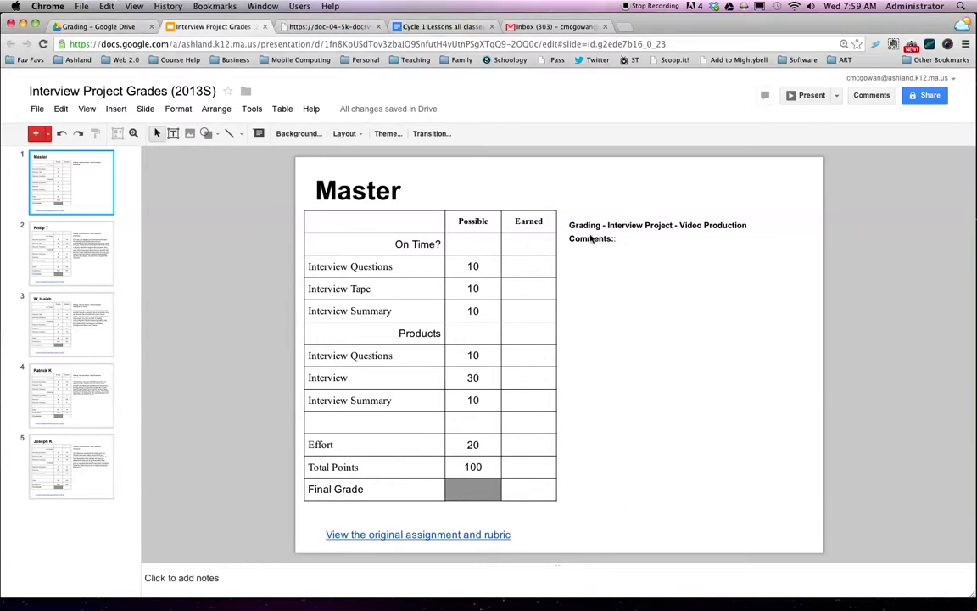
click(630, 291)
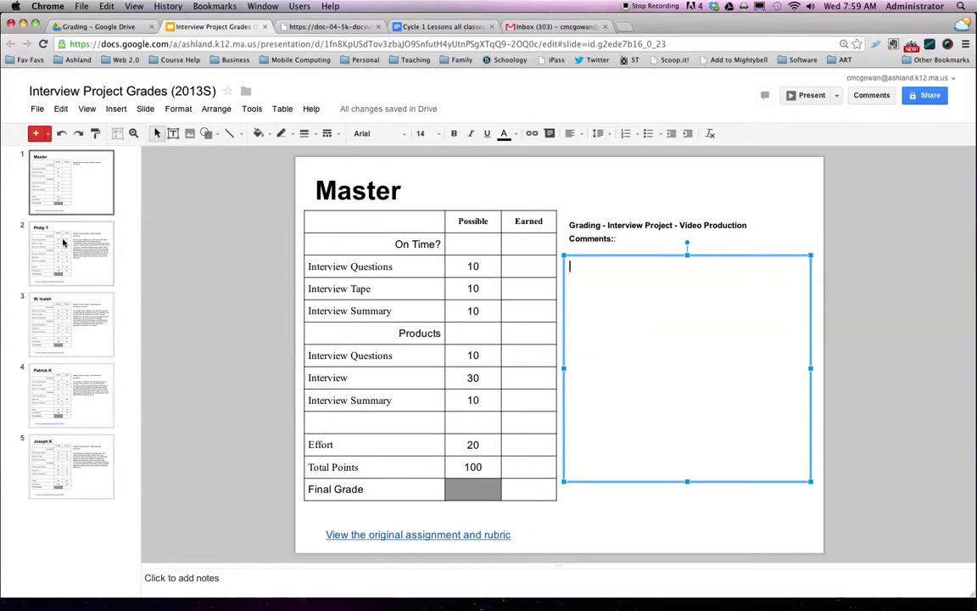
click(36, 109)
click(61, 109)
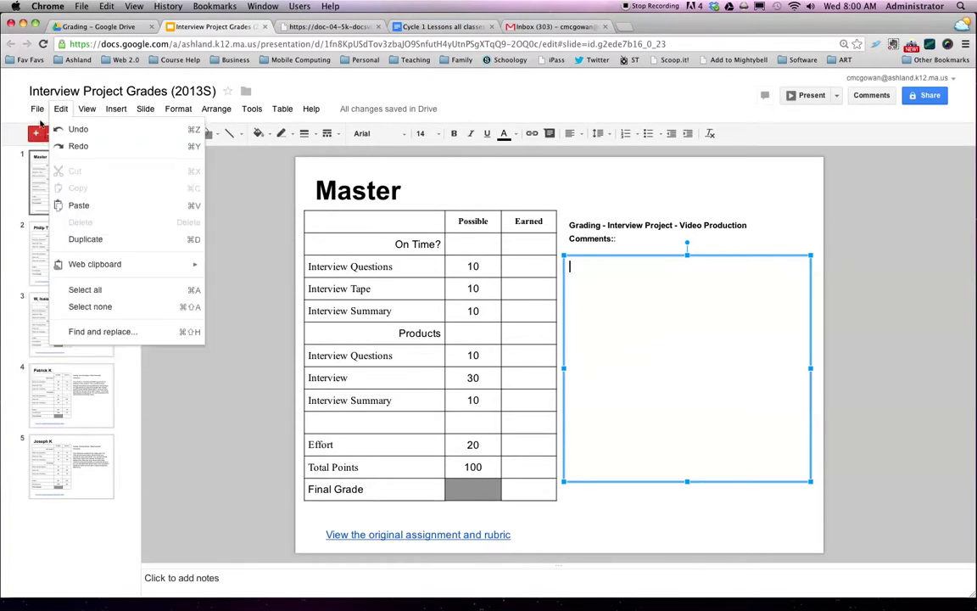
Print all five slides as a PDF opened in Preview, keeping the default destination
mouse_move(36, 109)
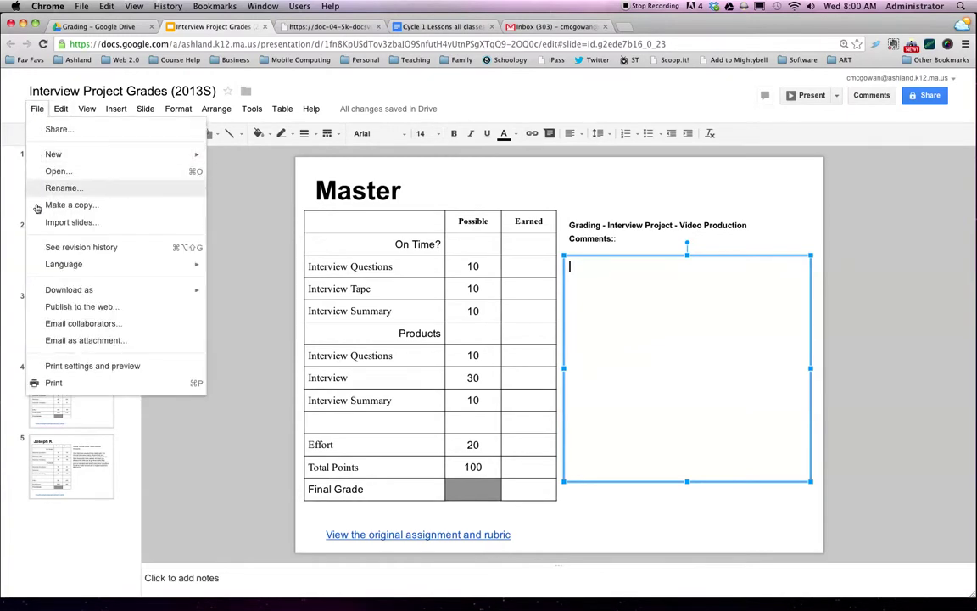
click(64, 382)
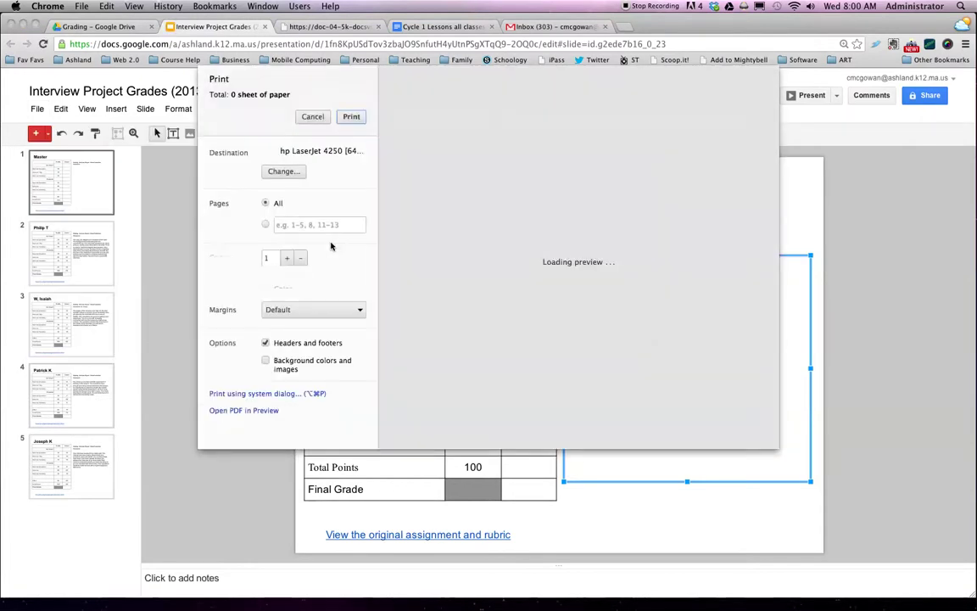
click(283, 171)
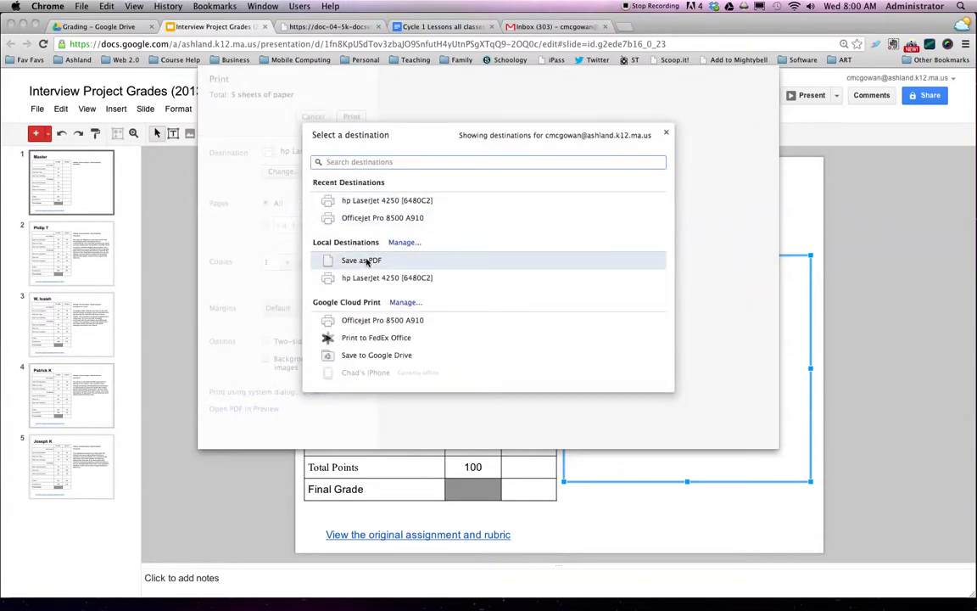
click(667, 133)
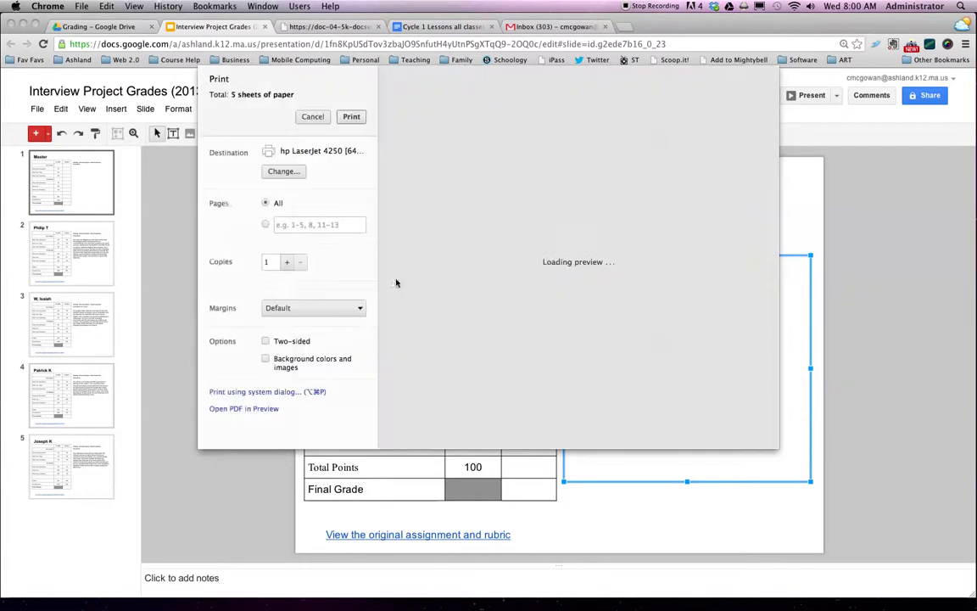
click(244, 409)
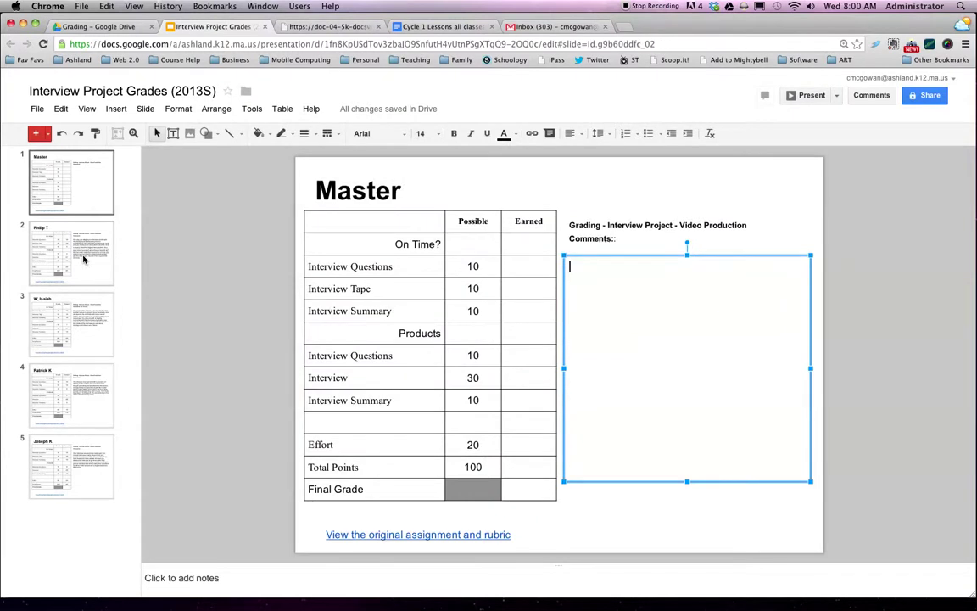
right_click(83, 259)
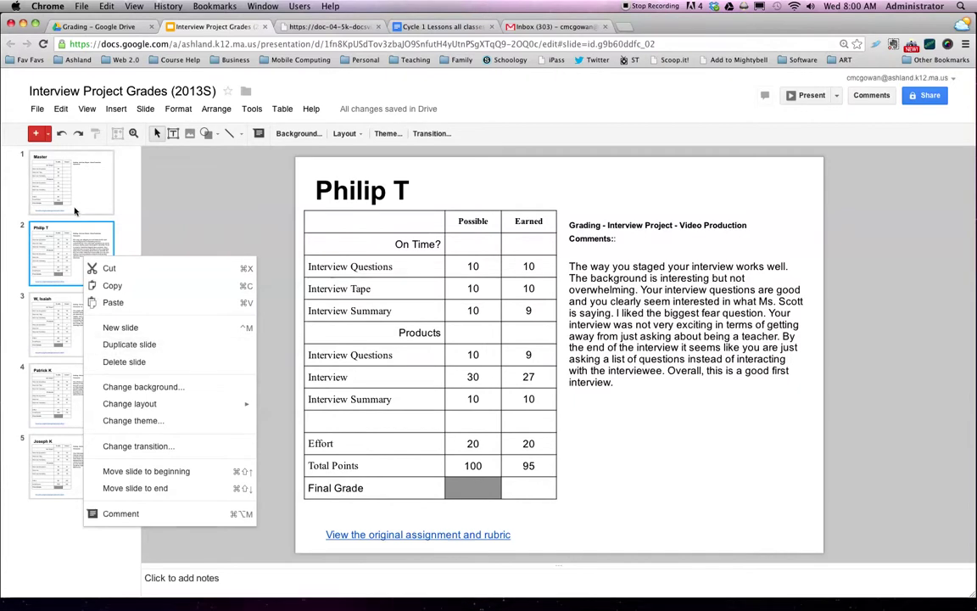
click(118, 229)
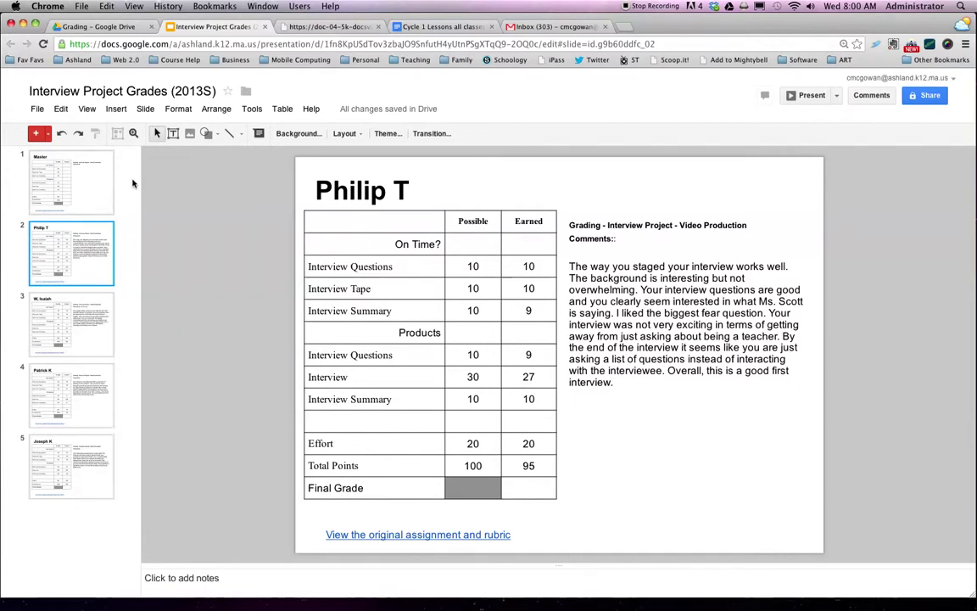
click(37, 109)
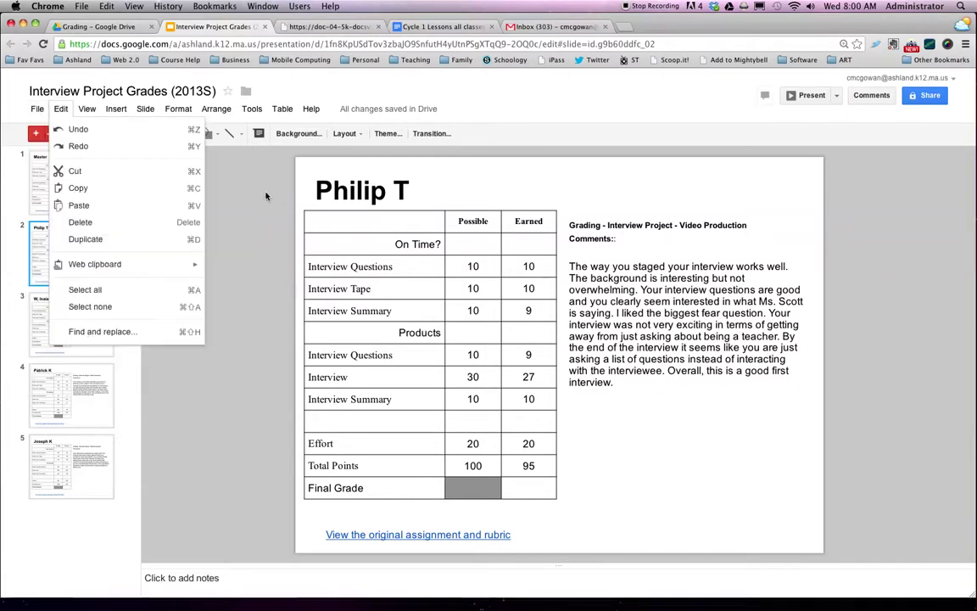
click(61, 108)
click(89, 175)
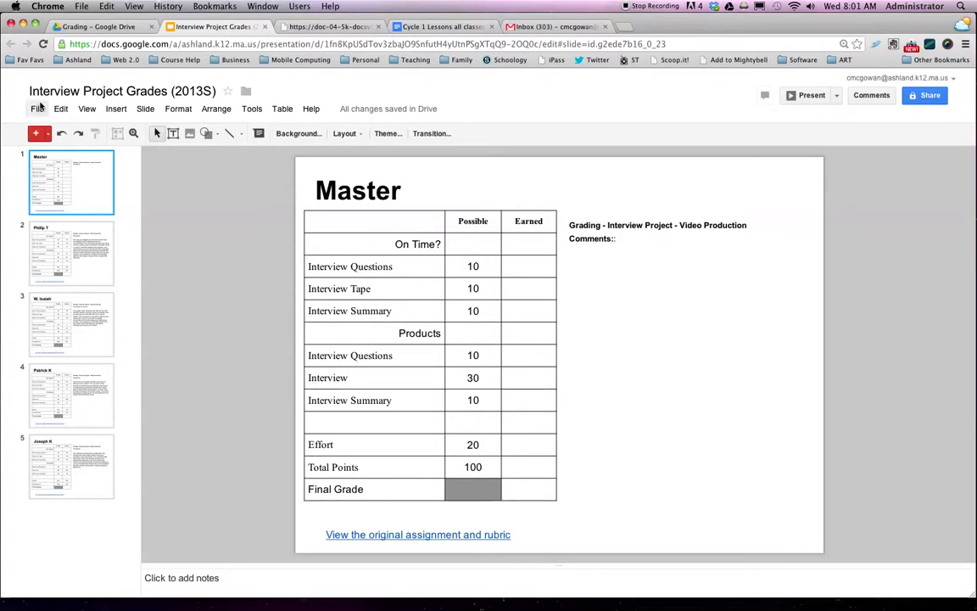
Make a copy named 'Interview Project Grades (2013F)', dropping 'Copy of ' and changing 2013S to 2013F
click(38, 109)
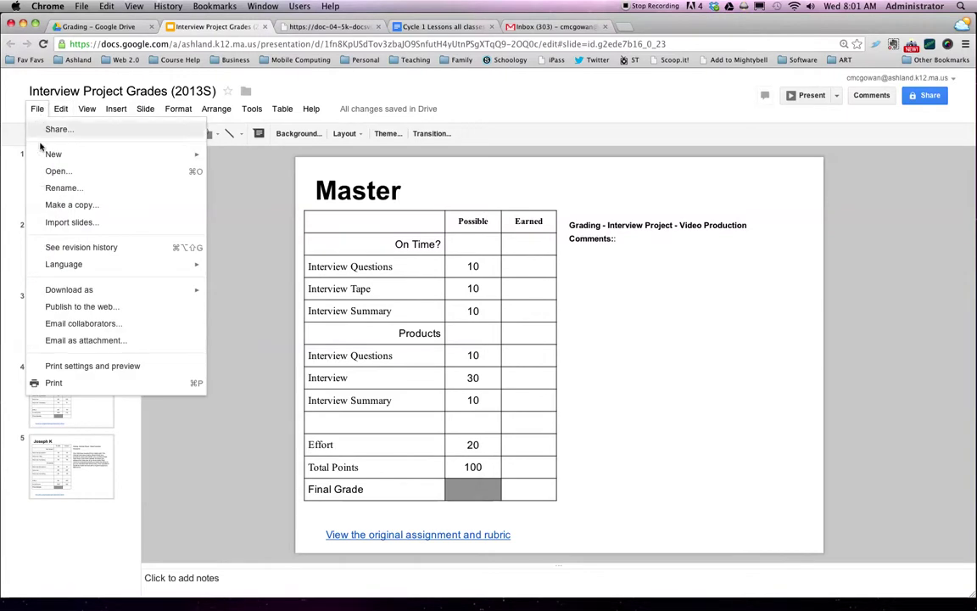
click(51, 205)
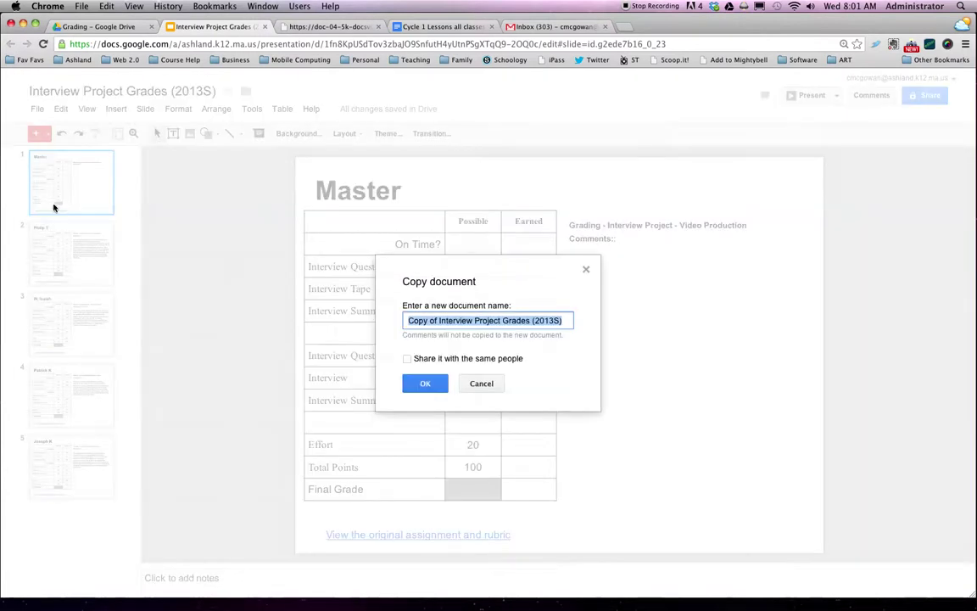
click(438, 320)
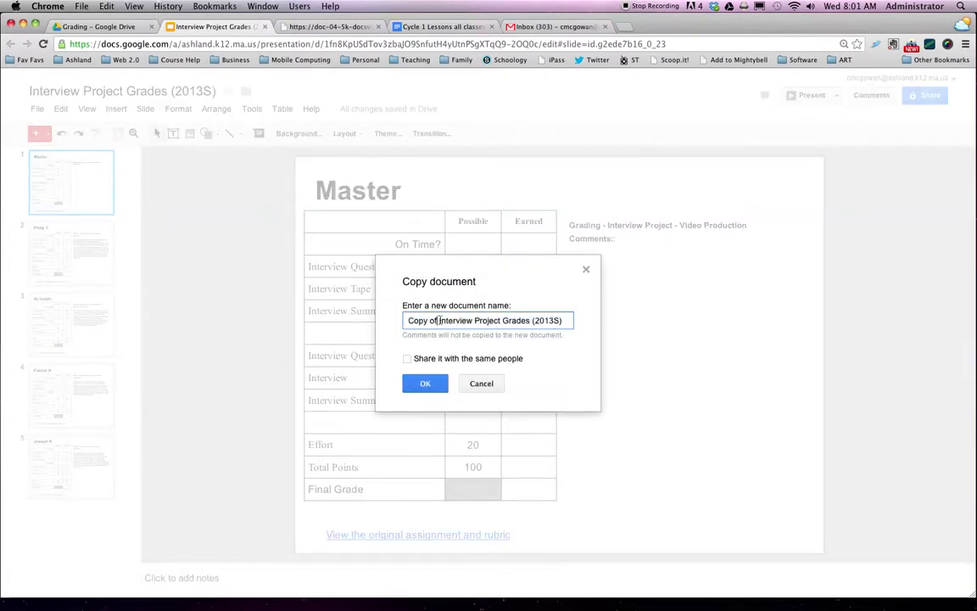
key(BackSpace)
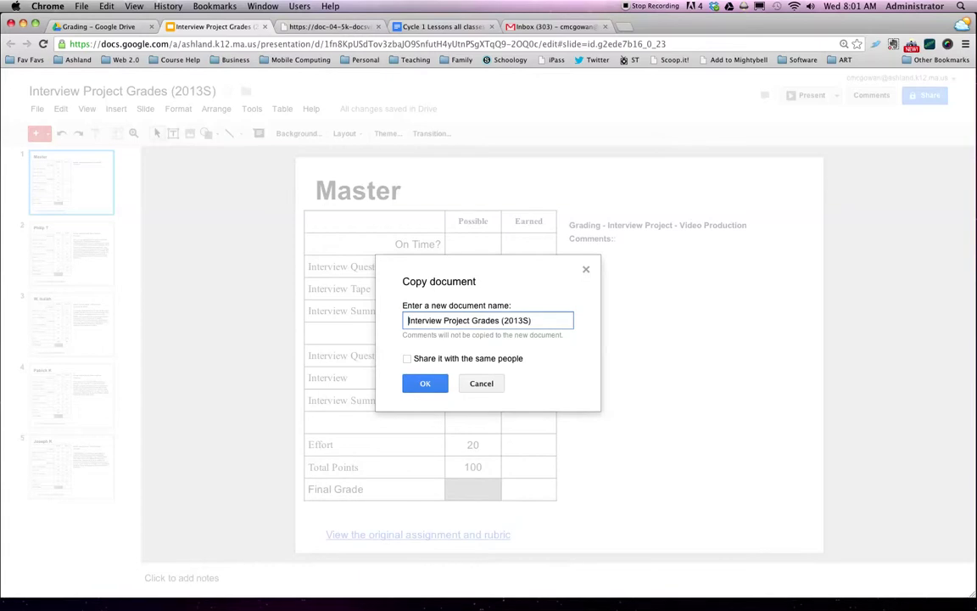
click(531, 320)
key(BackSpace)
text(F)
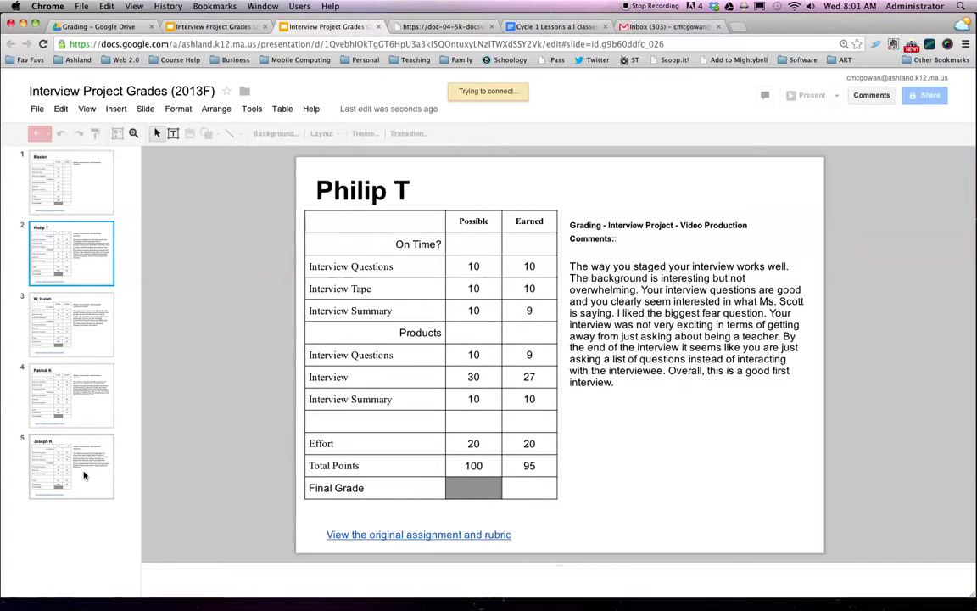
Select student slides 2 through 5 and delete them
click(84, 476)
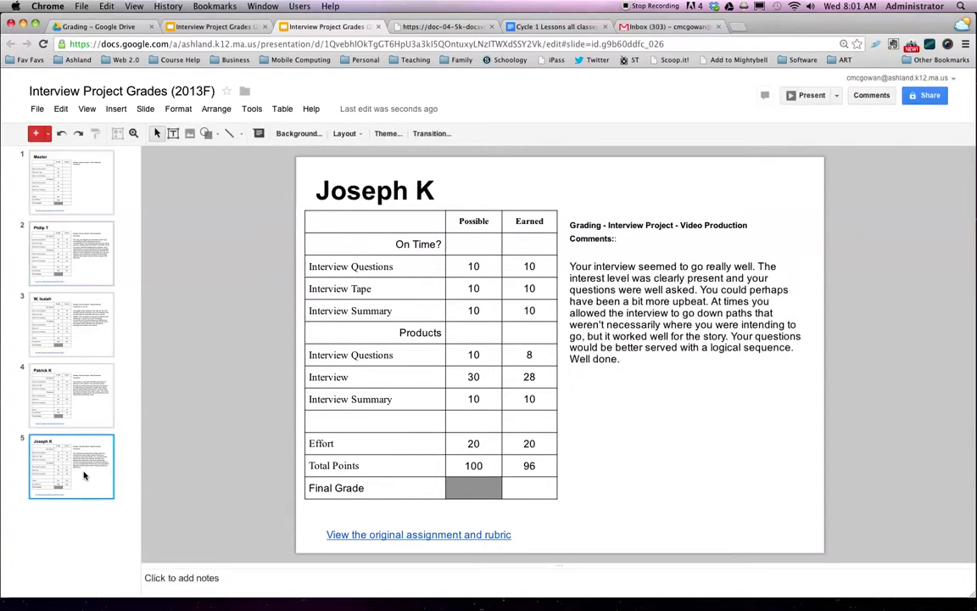
click(75, 271)
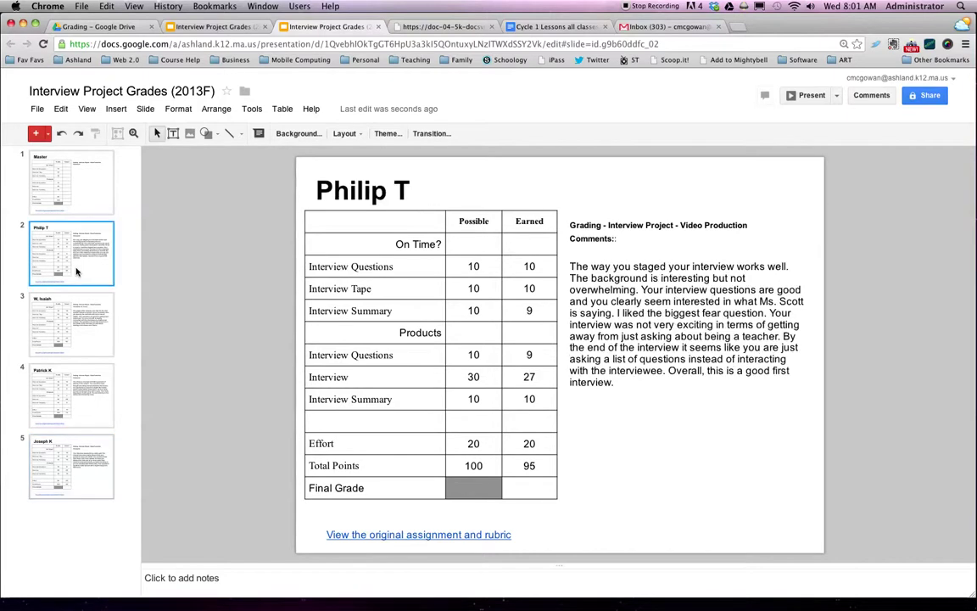
shift+click(84, 480)
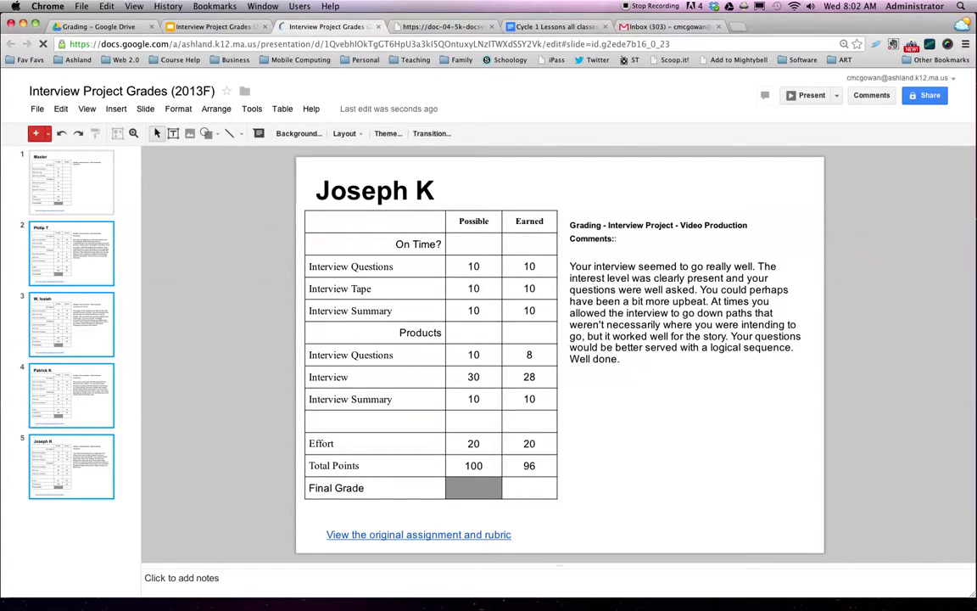
key(Delete)
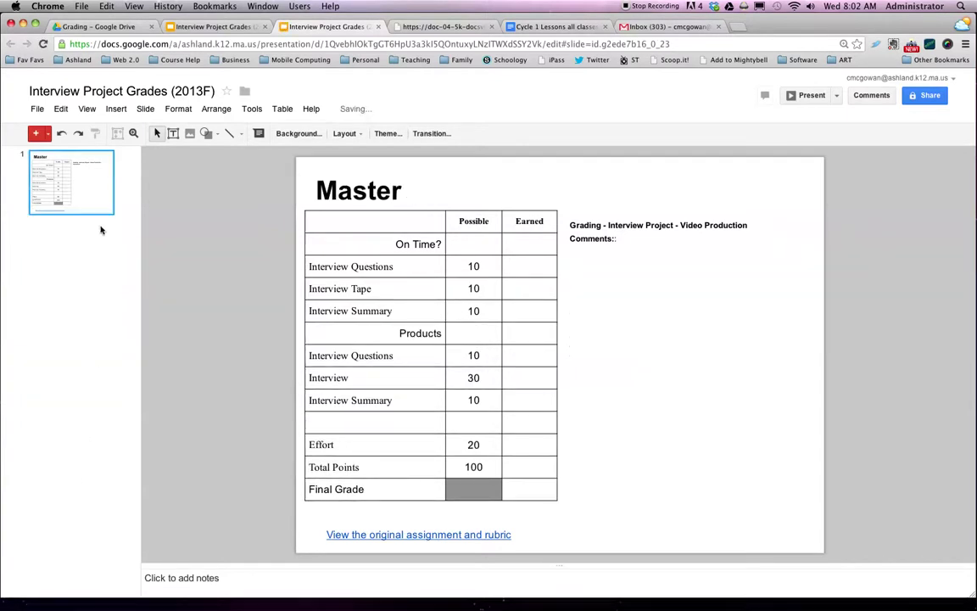
Duplicate the Master slide and erase 'Master' from the copy's title
right_click(87, 196)
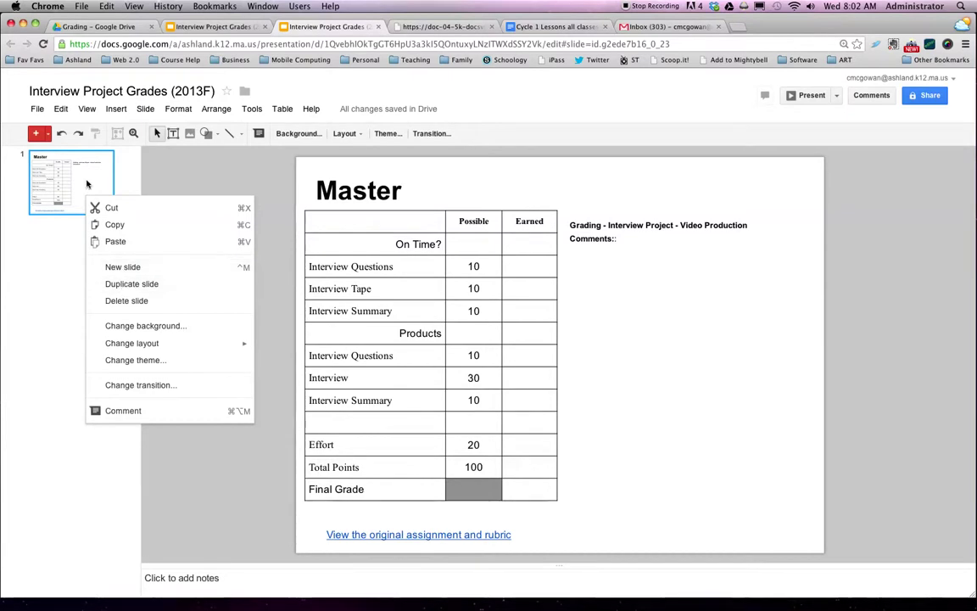
click(120, 287)
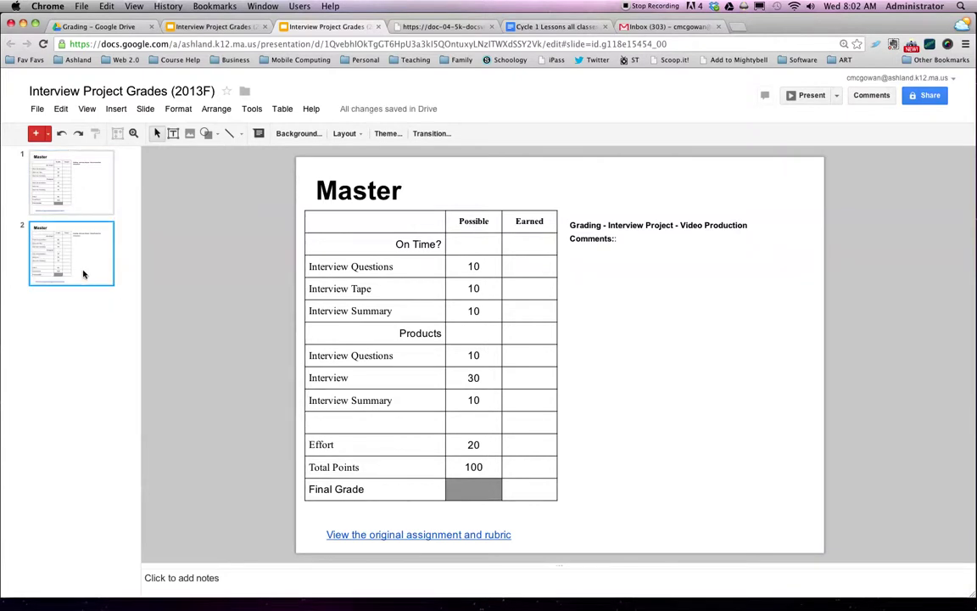
click(375, 194)
double_click(374, 194)
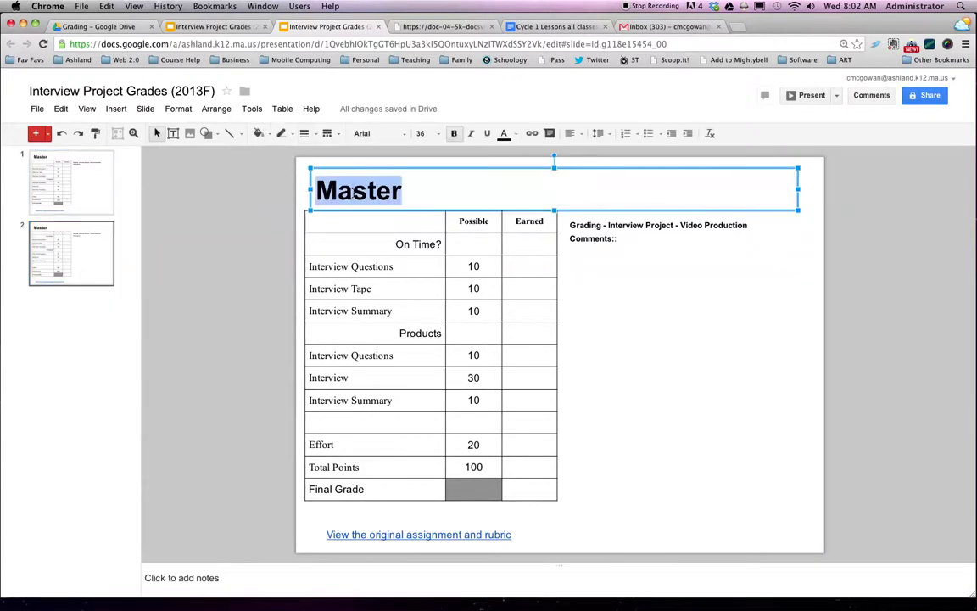
key(BackSpace)
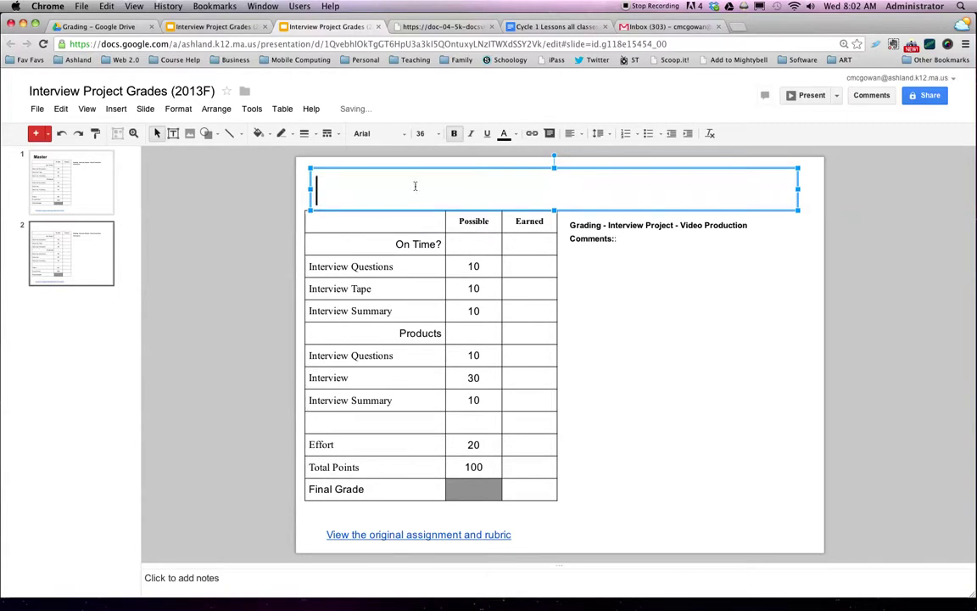
click(101, 296)
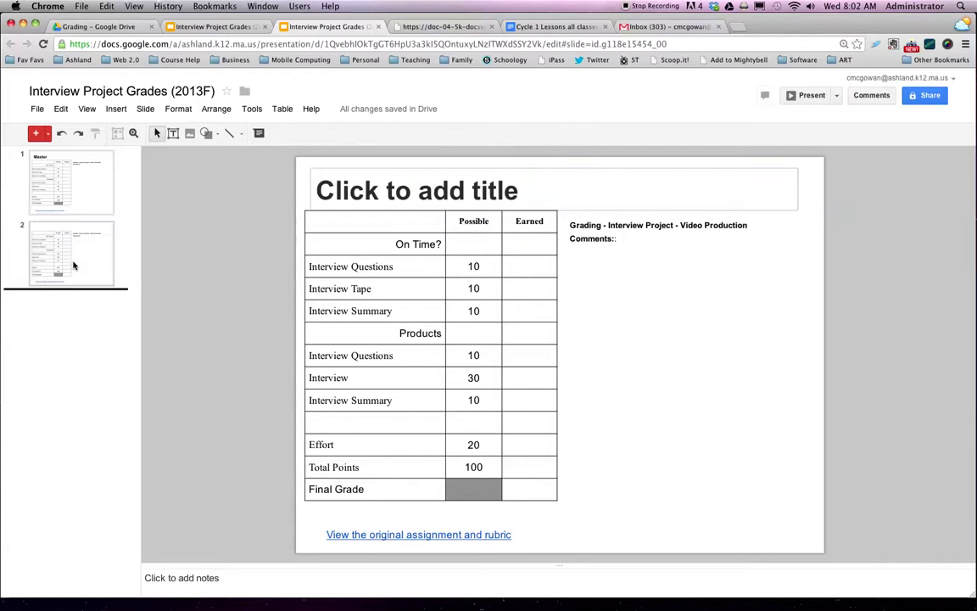
Duplicate the untitled slide, then duplicate that pair to get four untitled slides
click(96, 257)
right_click(97, 256)
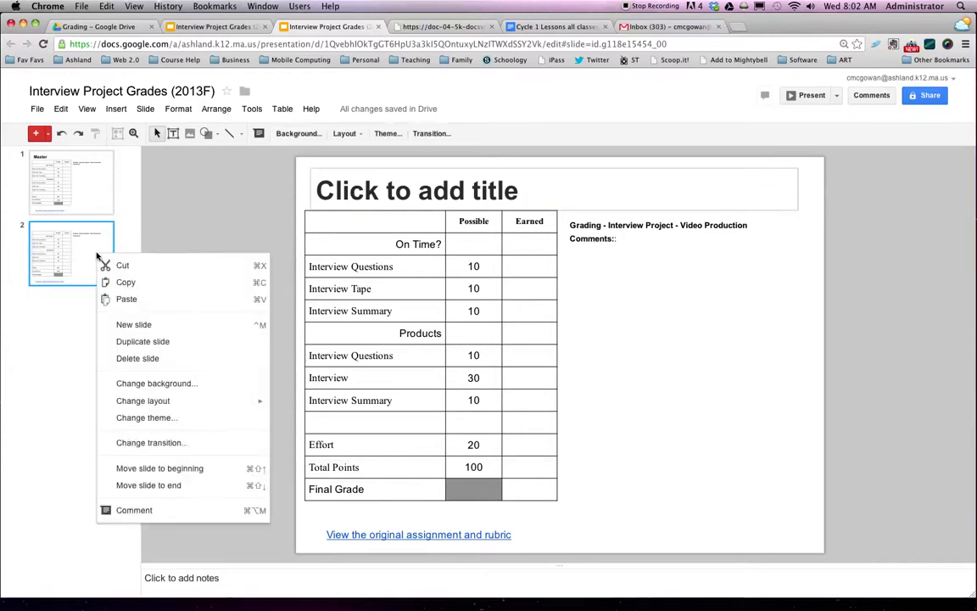
click(130, 342)
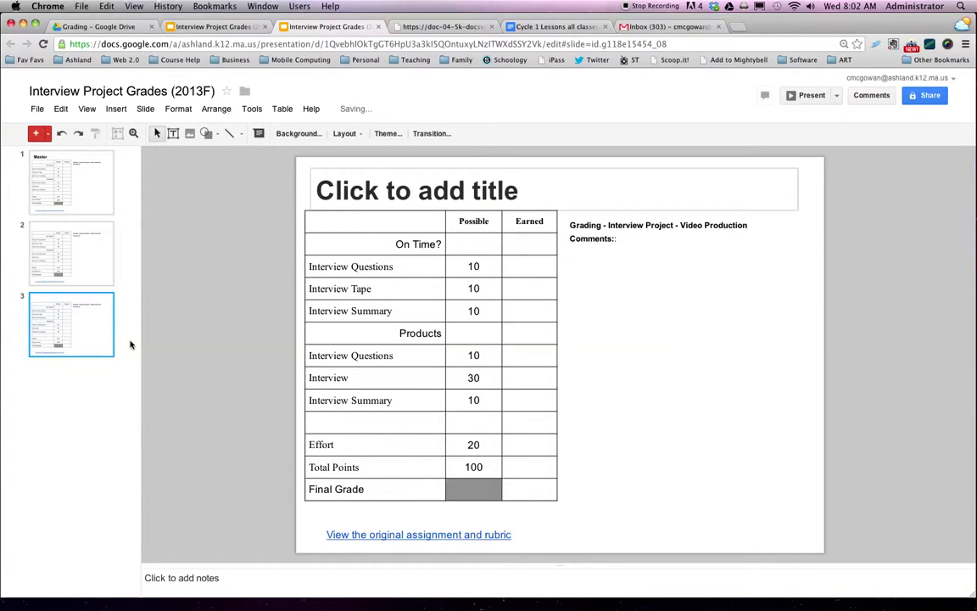
click(57, 257)
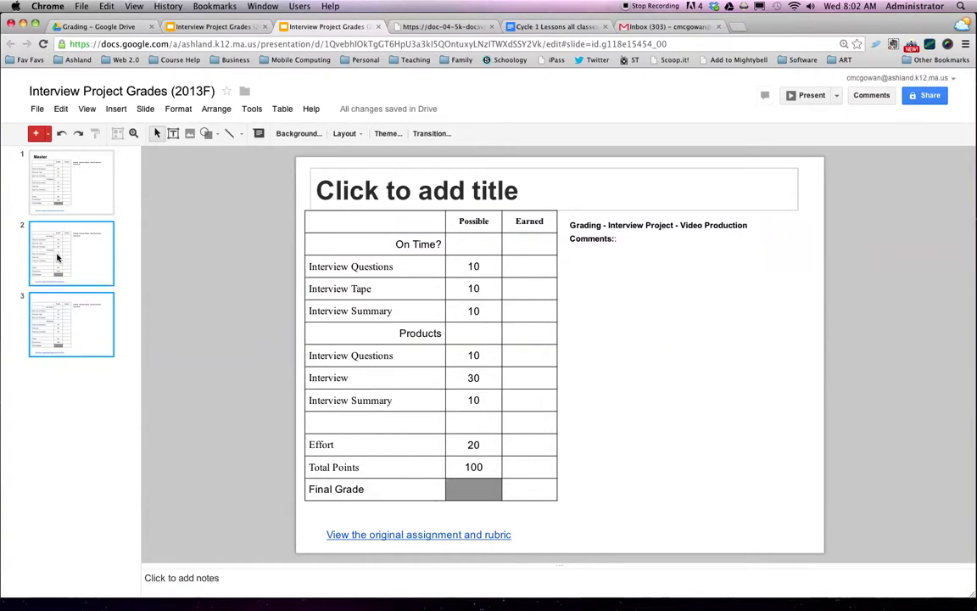
right_click(58, 257)
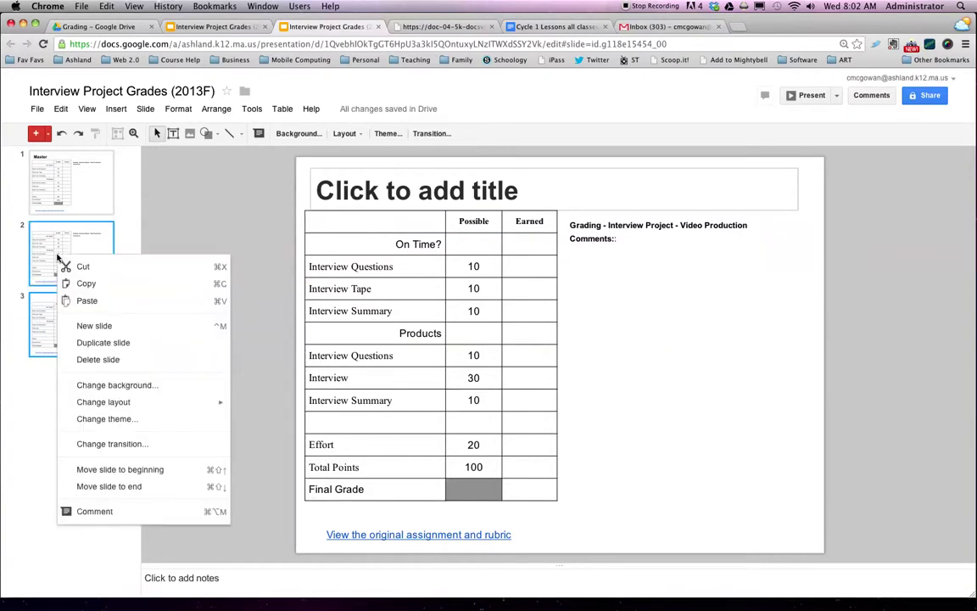
click(85, 349)
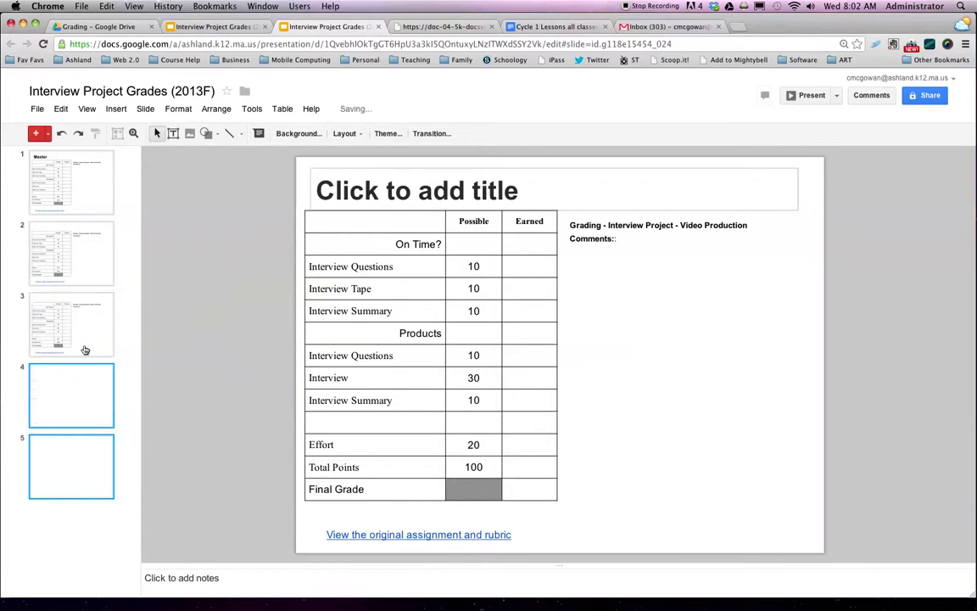
Duplicate all four untitled slides, giving eight untitled copies after the Master
shift+click(64, 256)
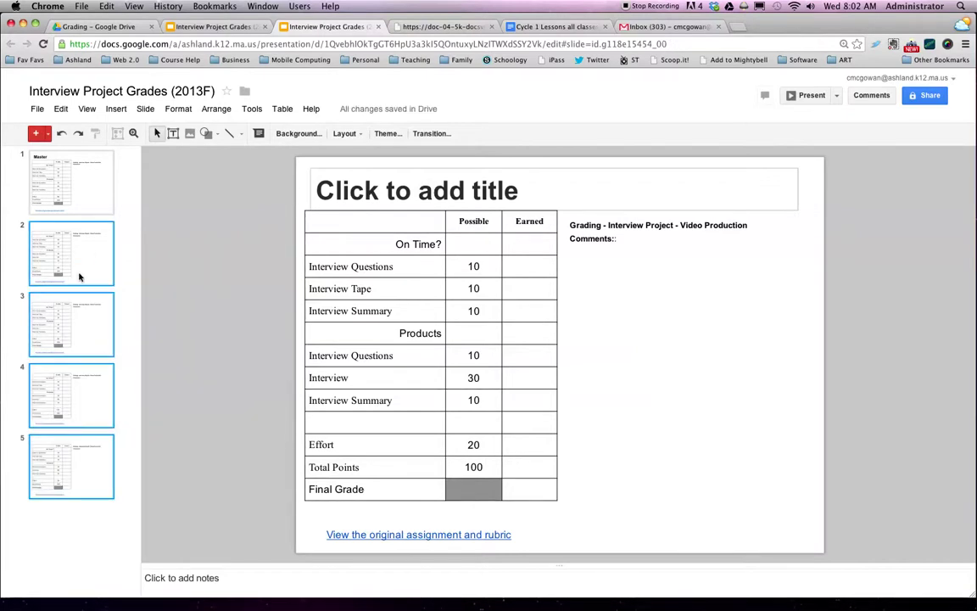
right_click(79, 277)
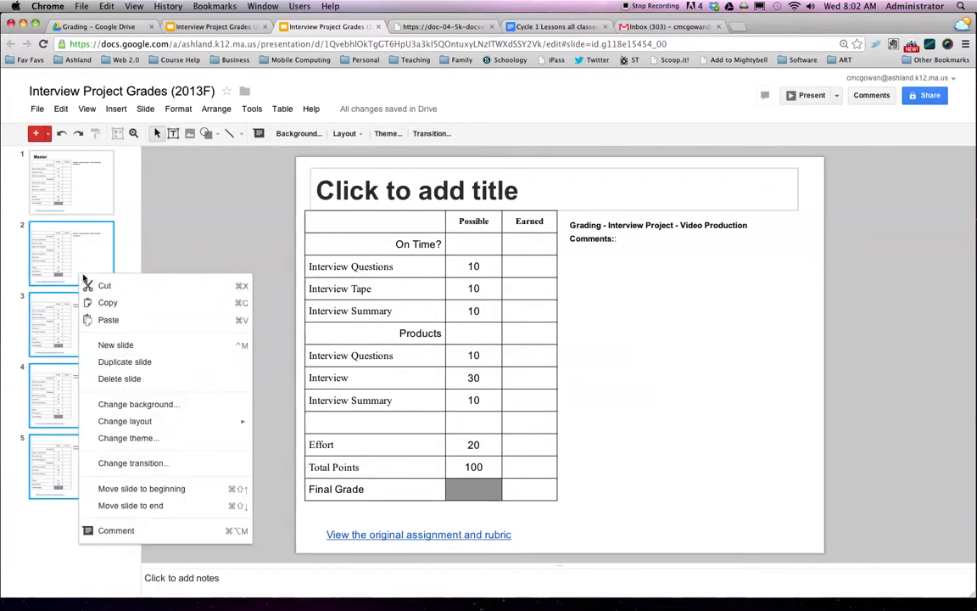
click(100, 363)
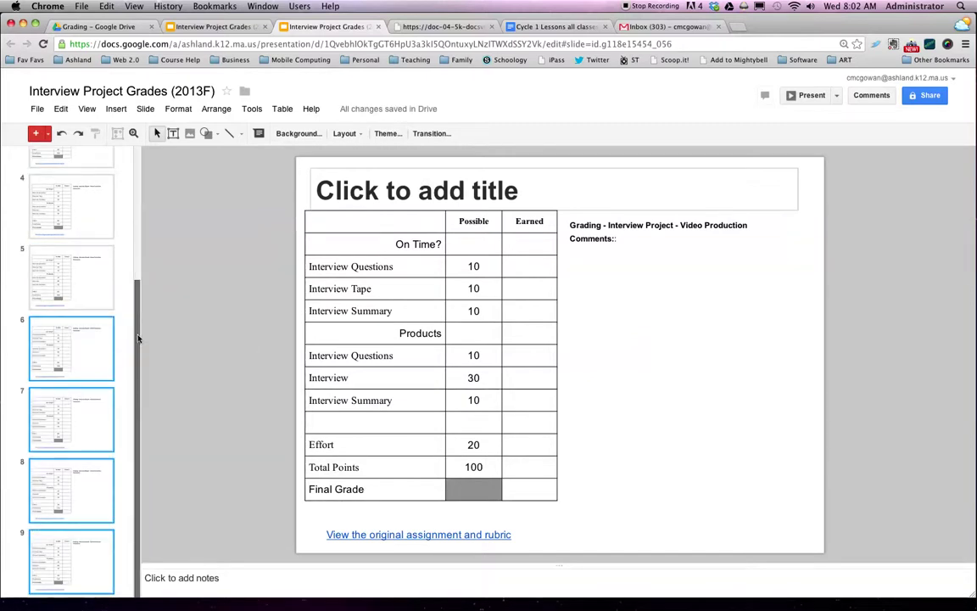
drag(138, 338, 126, 135)
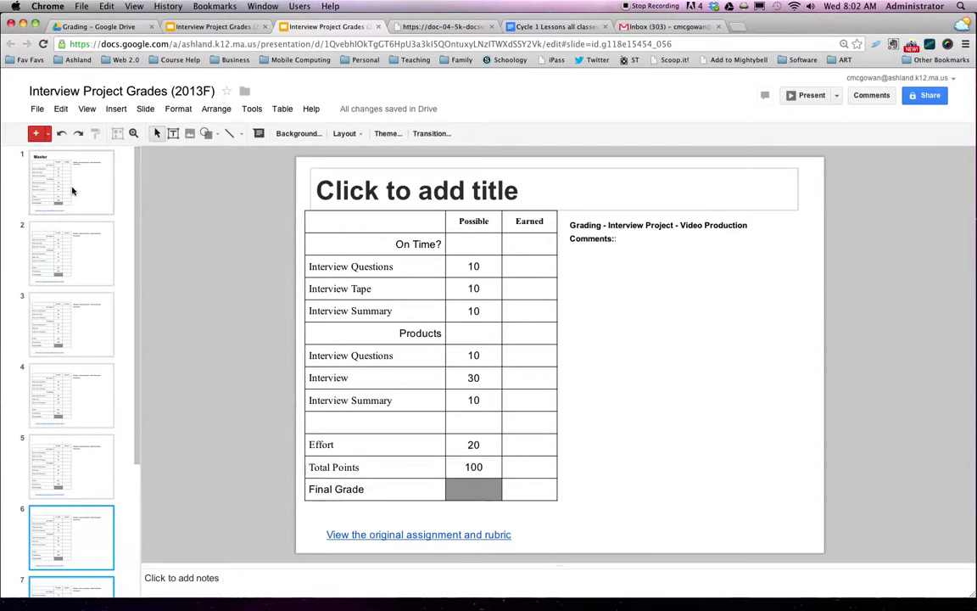